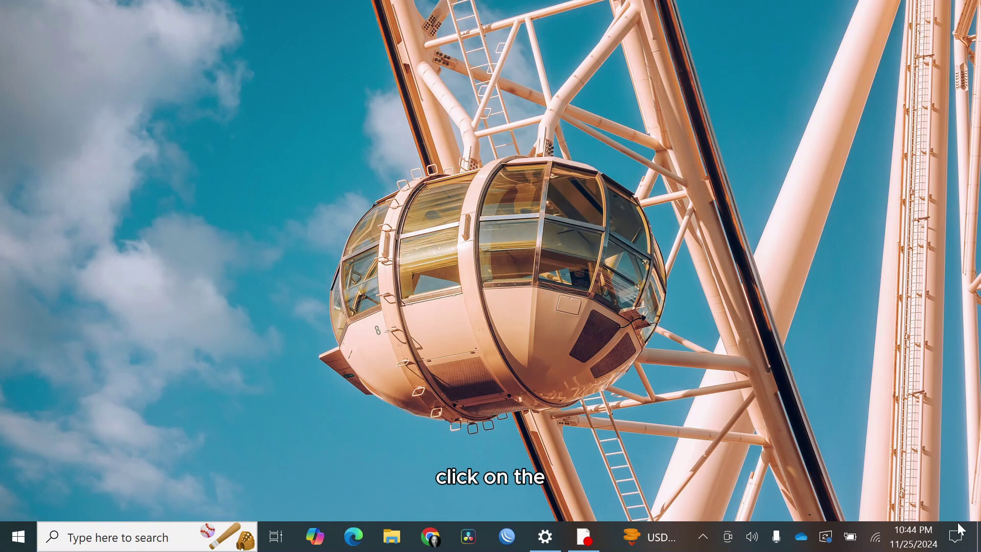
Add the Brightness slider to the Action Center quick actions and close the panel
left_click(968, 537)
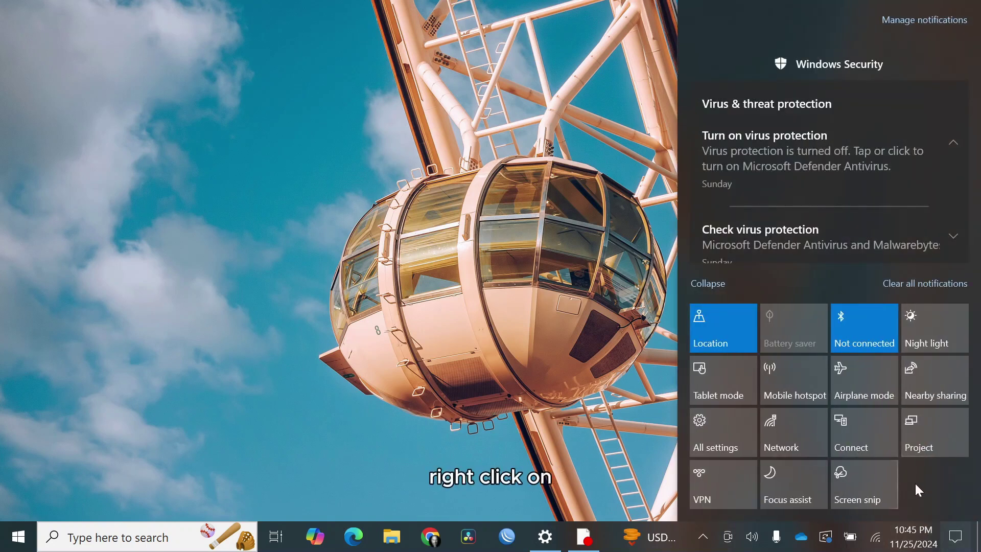
right_click(916, 485)
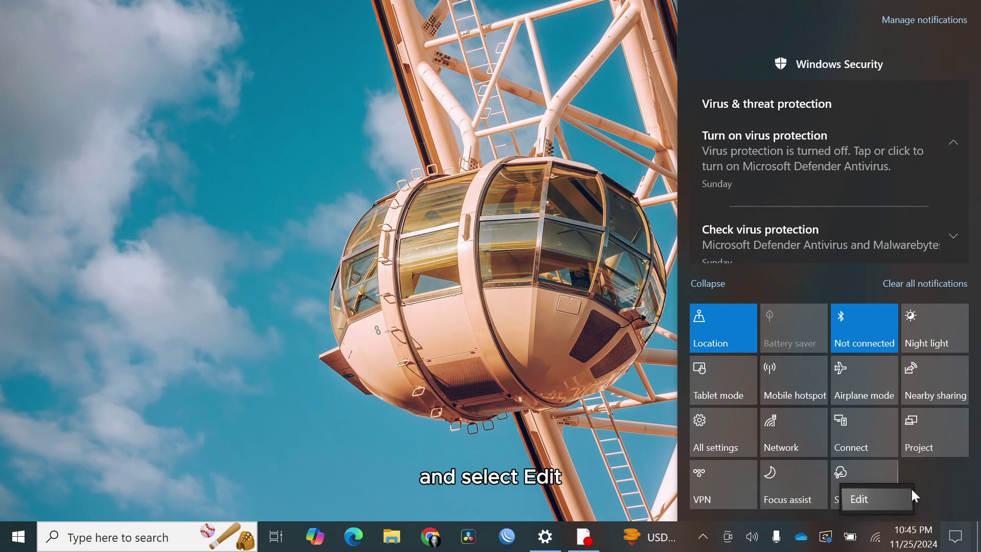
left_click(912, 491)
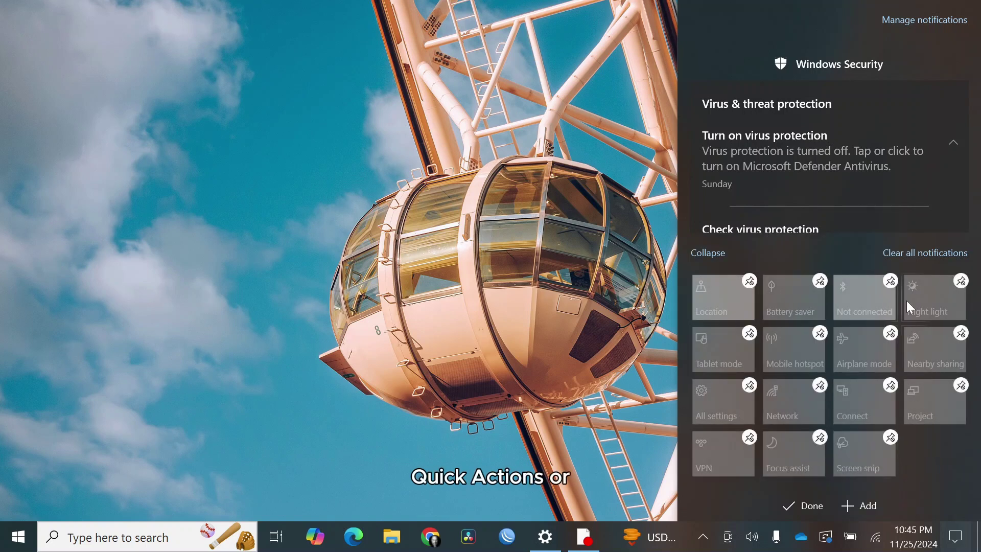
left_click(872, 492)
left_click(859, 447)
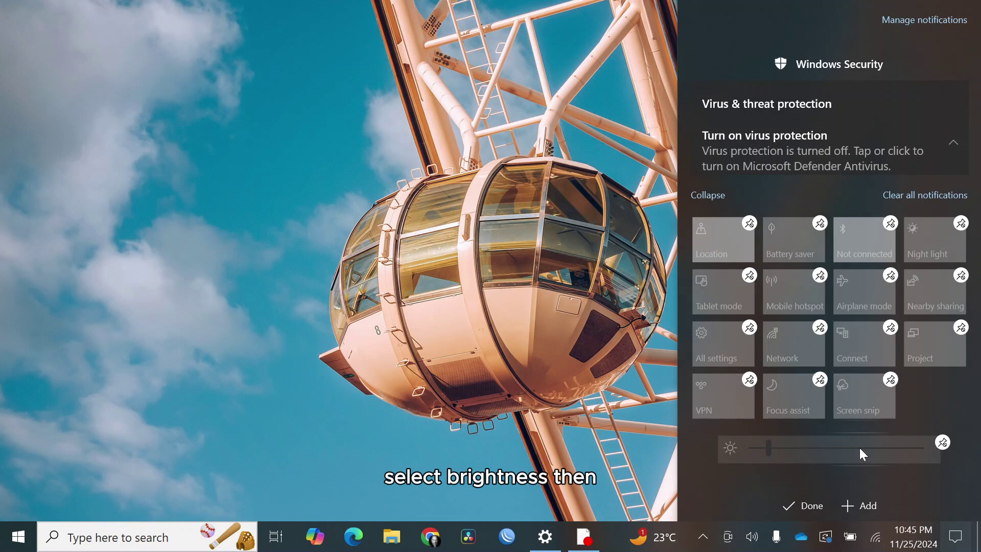
left_click(801, 498)
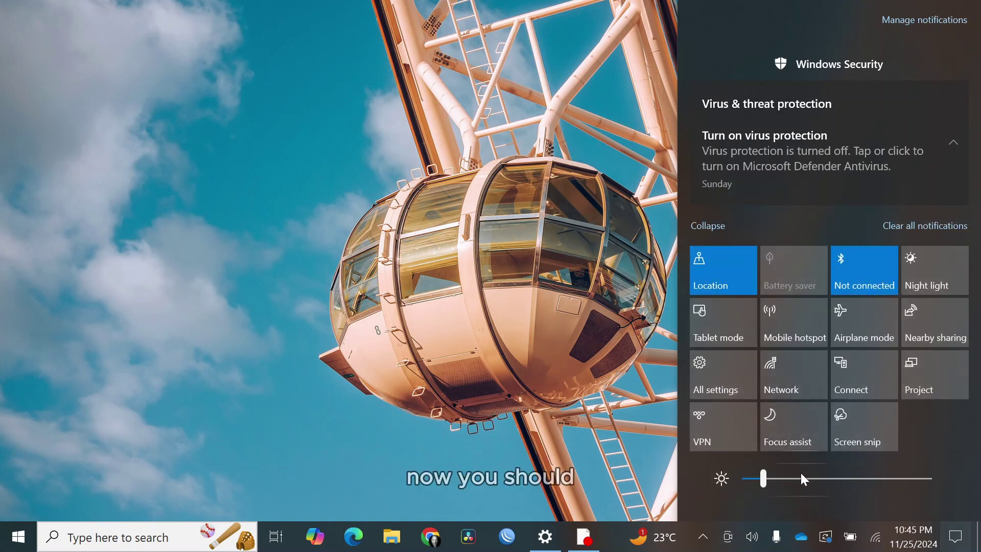
left_click(572, 259)
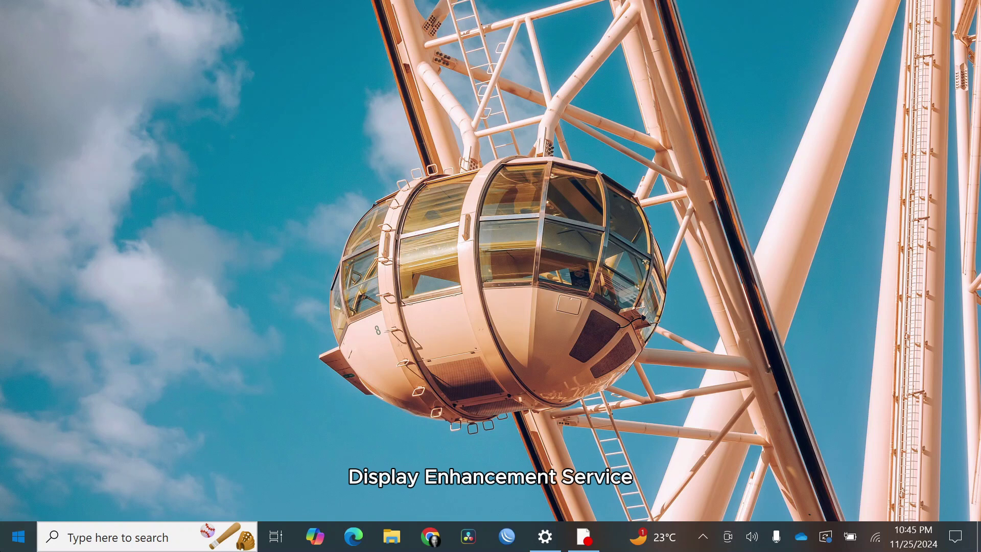
Launch Services and jump to the Display Enhancement Service in the list
left_click(18, 537)
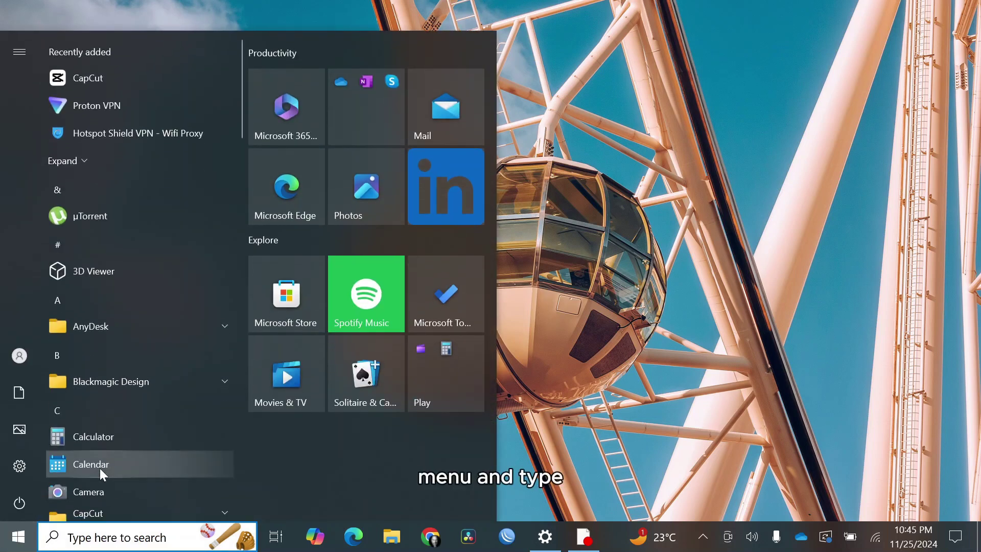
type("serv")
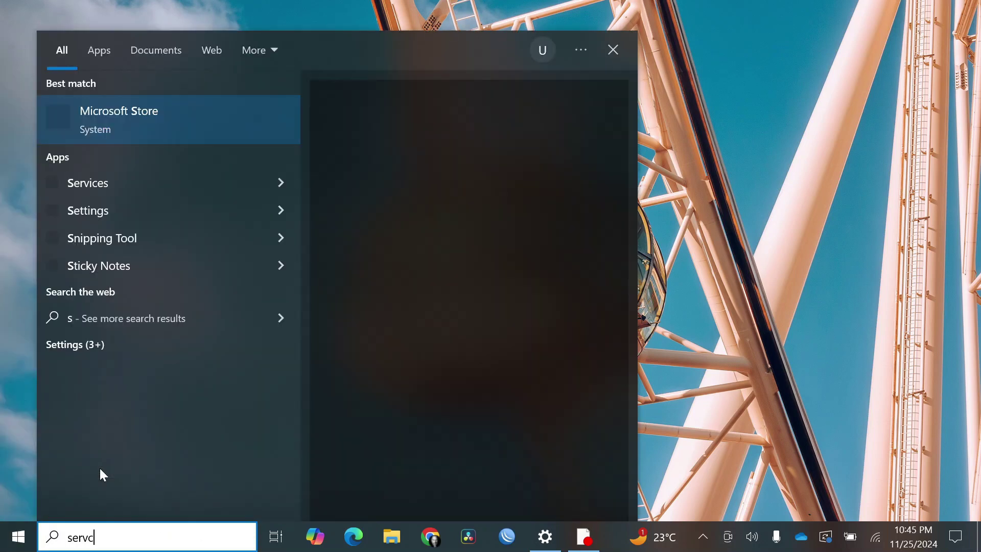
type("i")
key("Escape")
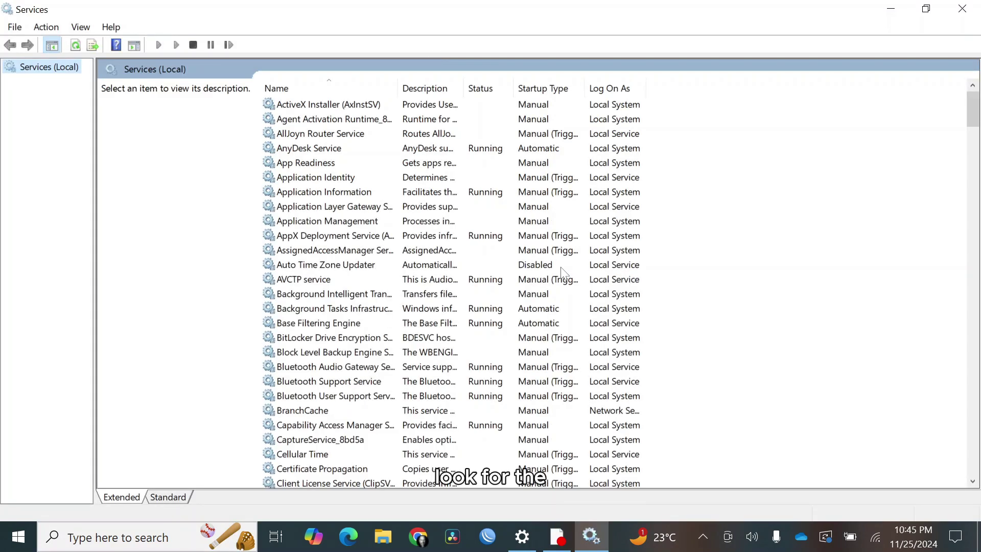
left_click(397, 284)
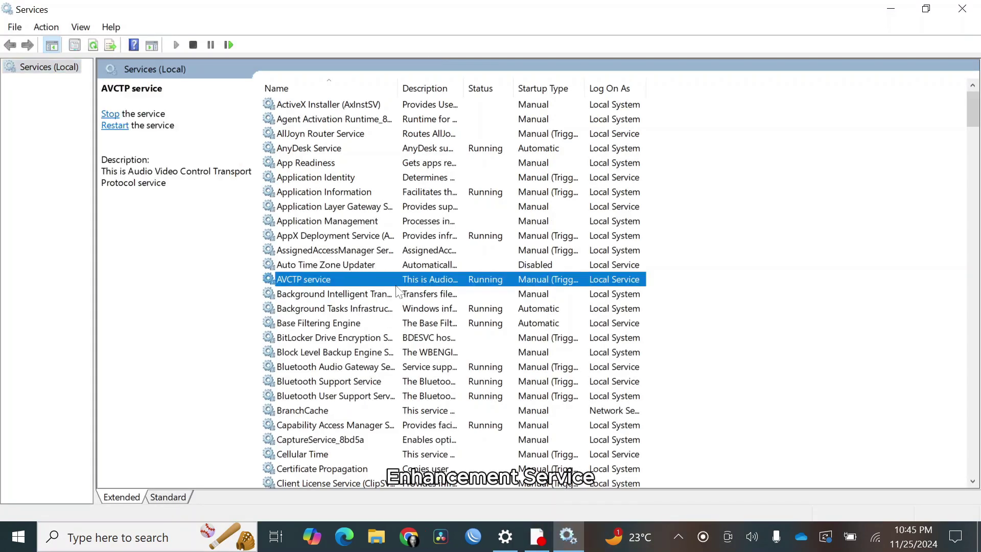
type("display")
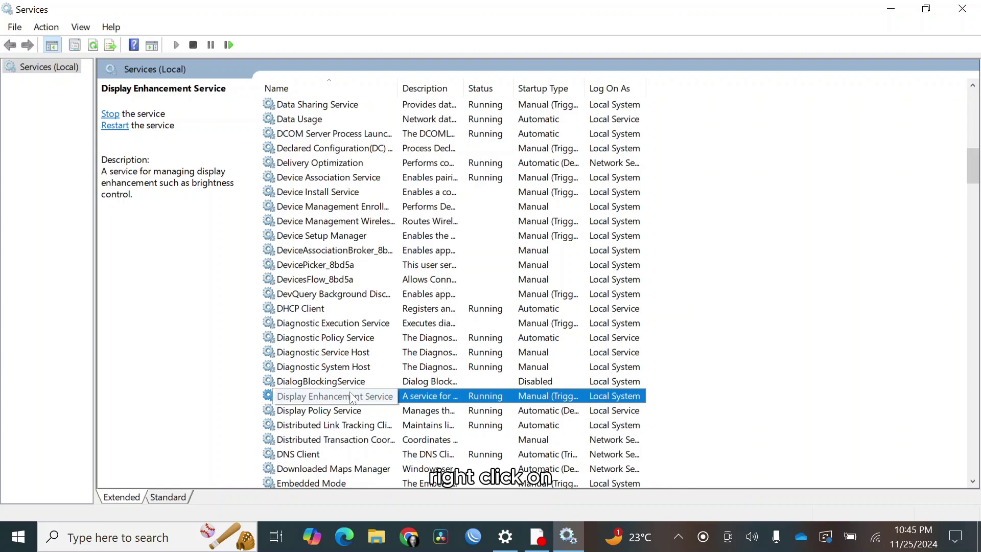
Set the Display Enhancement Service startup type to Automatic, then stop and start it again
right_click(351, 397)
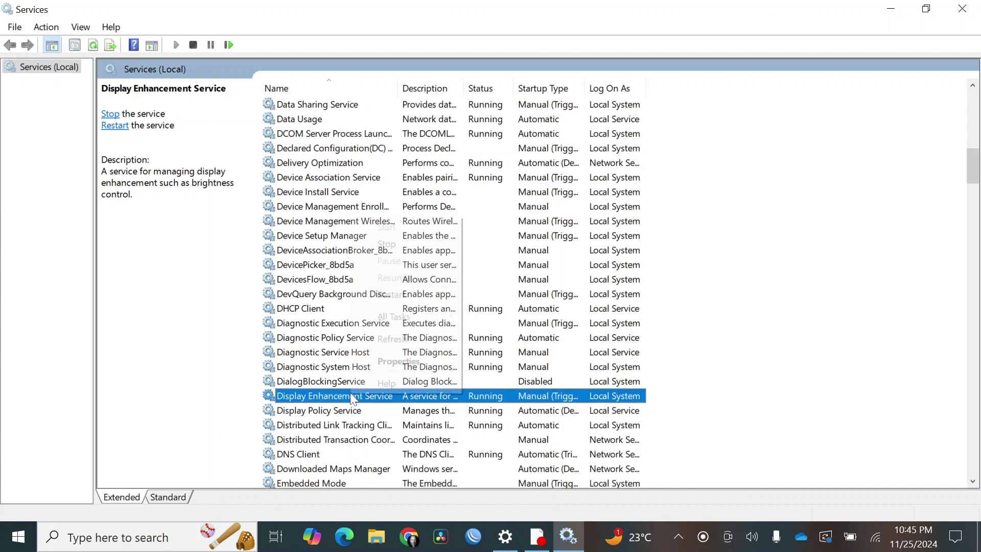
left_click(385, 363)
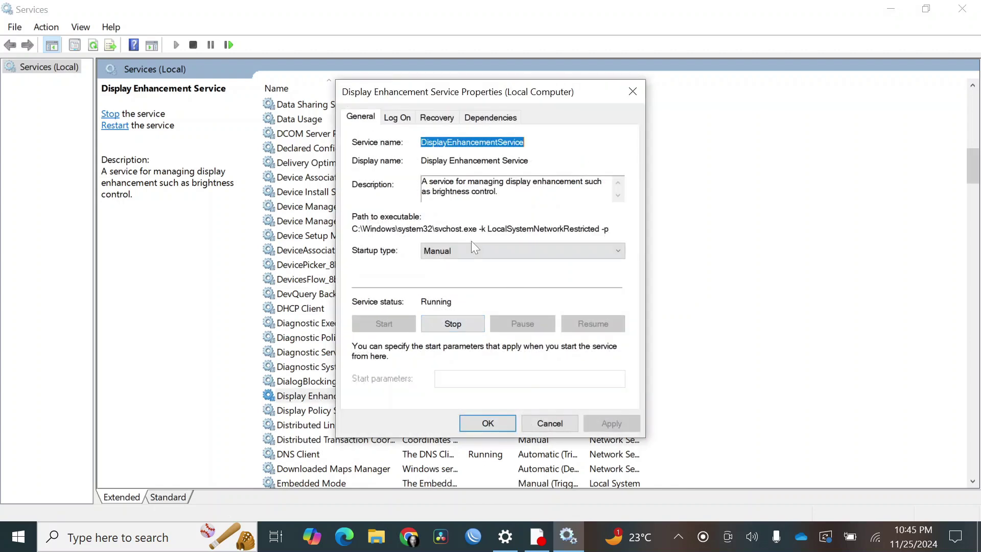
left_click(471, 250)
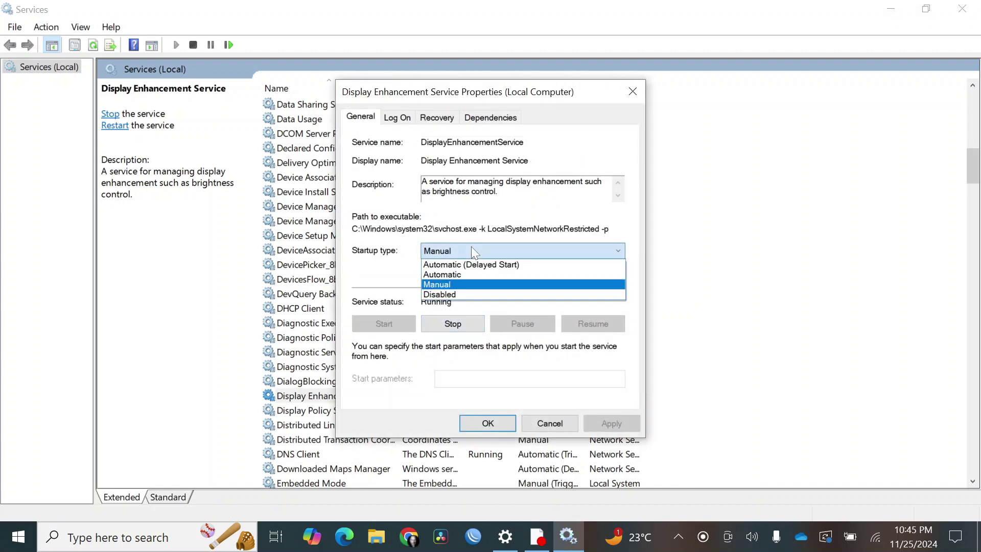
left_click(478, 274)
left_click(614, 420)
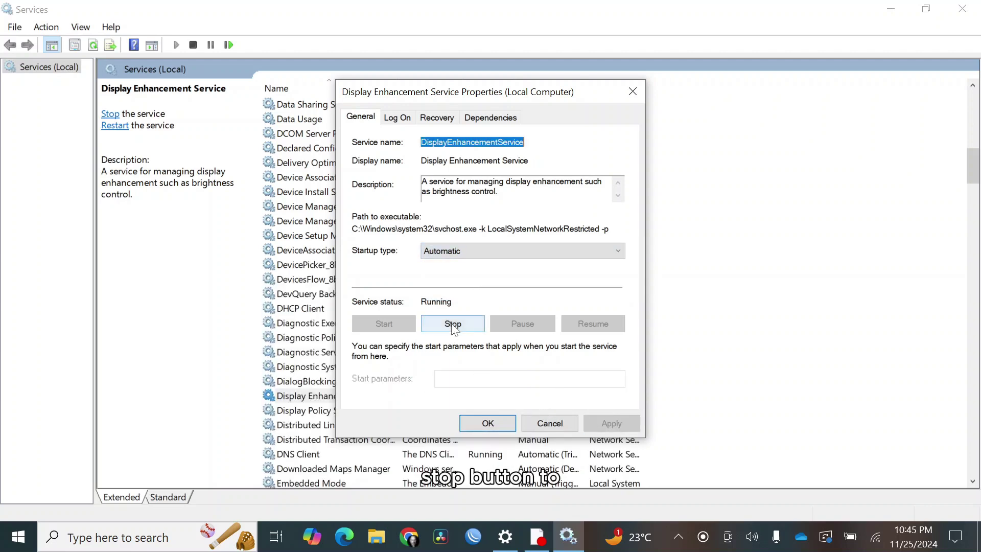
left_click(482, 324)
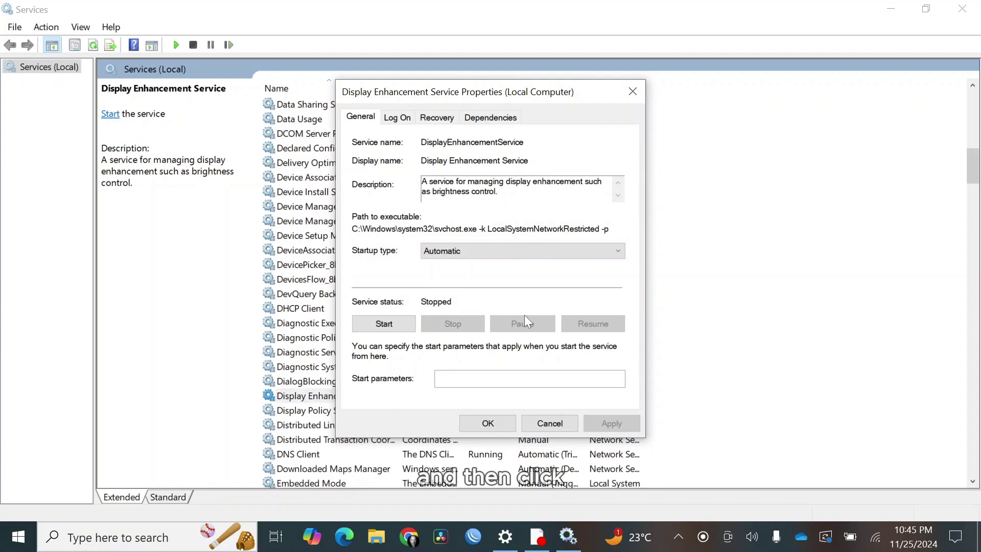
left_click(388, 326)
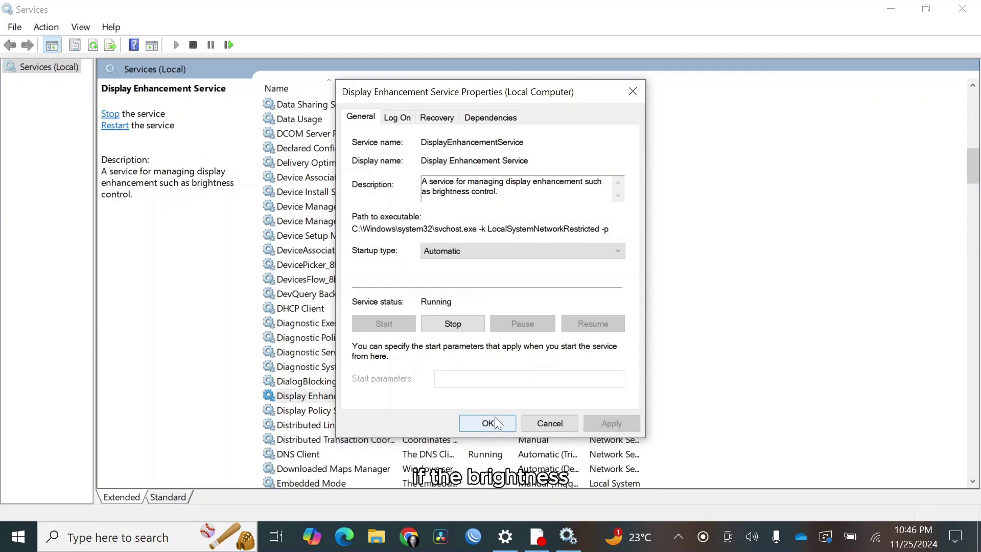
Close the Display Enhancement Service properties window to return to the desktop
left_click(550, 423)
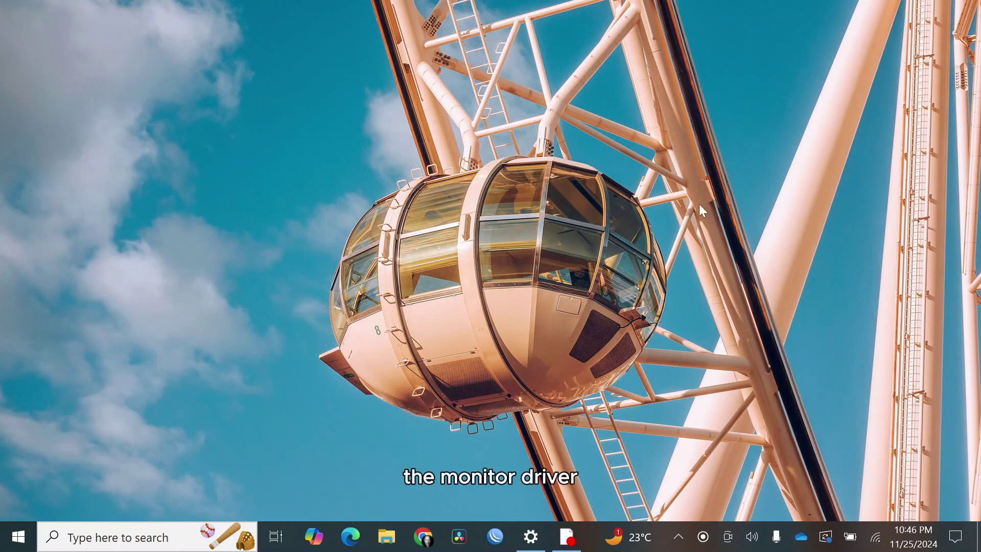
Uninstall the Generic PnP Monitor under Monitors in Device Manager
right_click(20, 537)
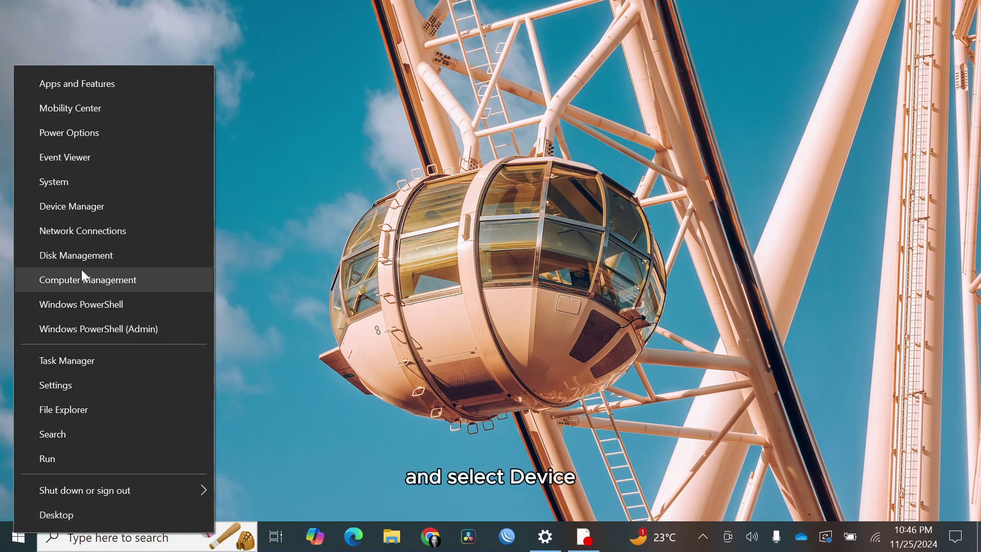
left_click(85, 207)
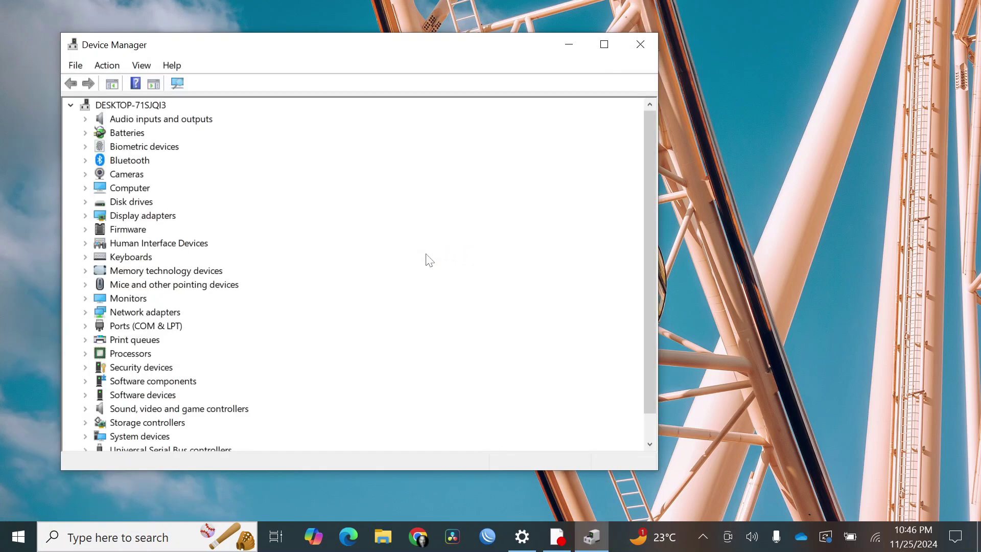
left_click(86, 298)
left_click(176, 313)
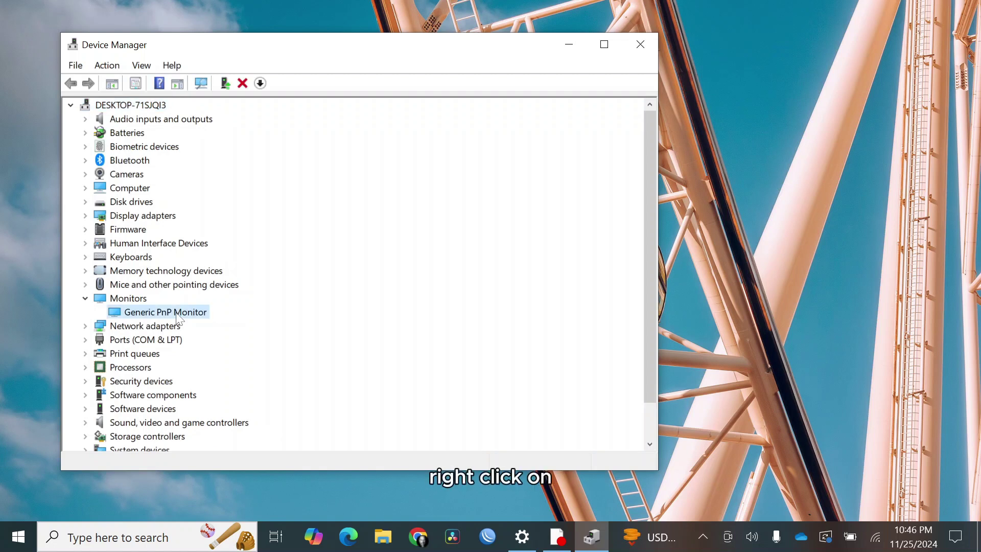
right_click(182, 310)
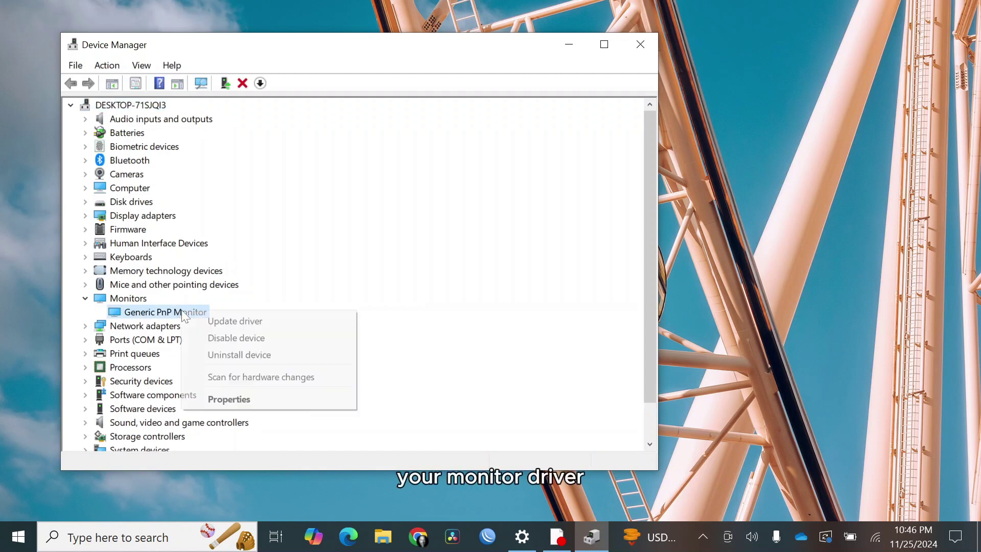
left_click(217, 353)
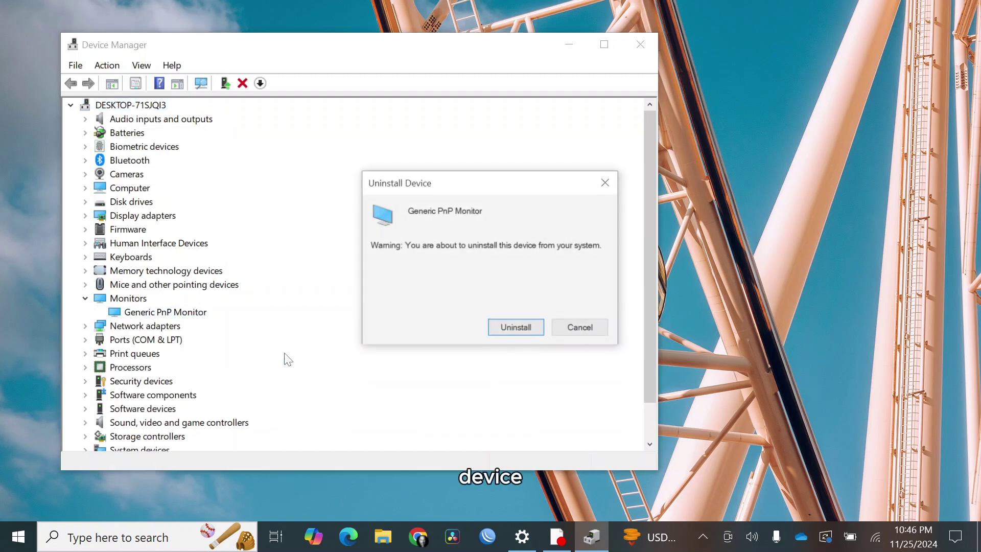
left_click(516, 329)
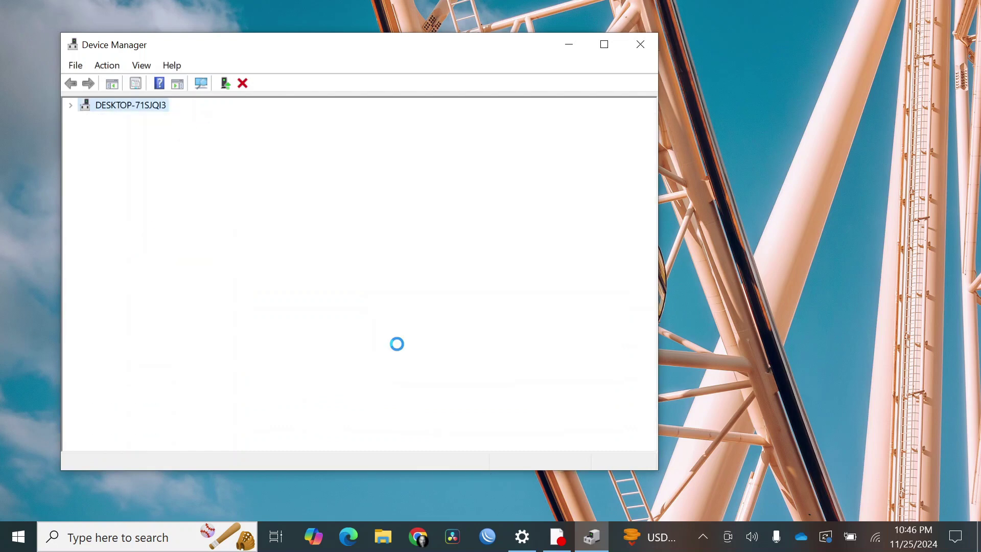
Scan for hardware changes so the monitor reinstalls, then close Device Manager
right_click(156, 105)
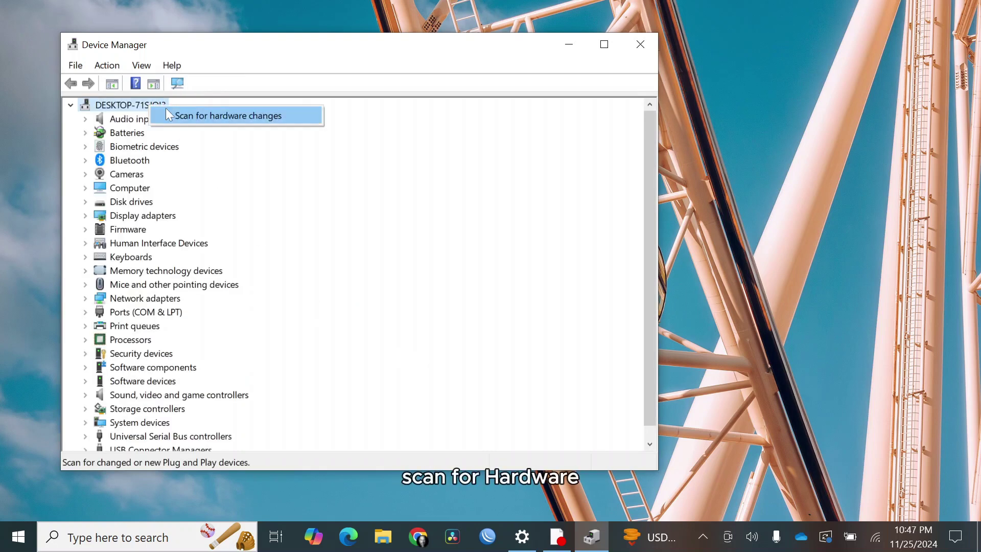
left_click(183, 114)
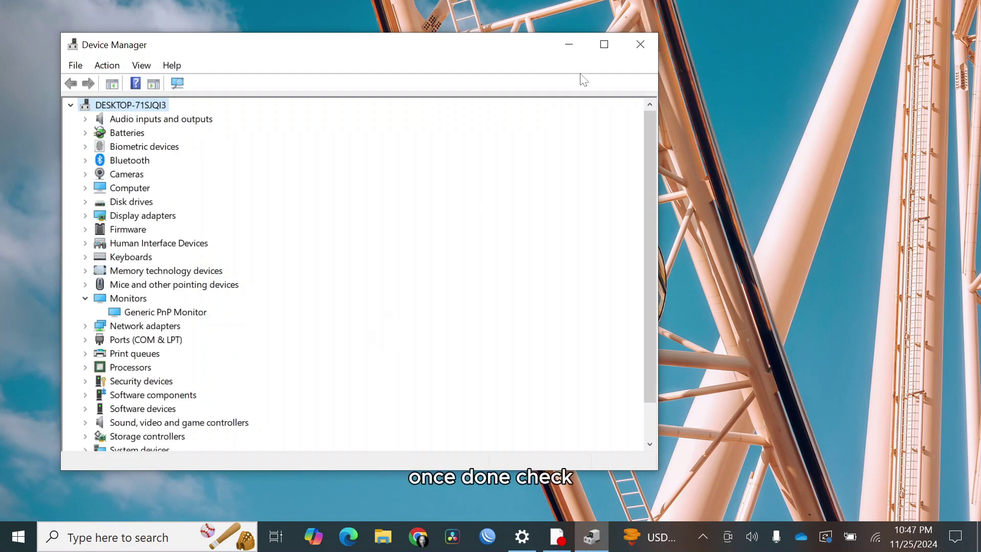
left_click(642, 36)
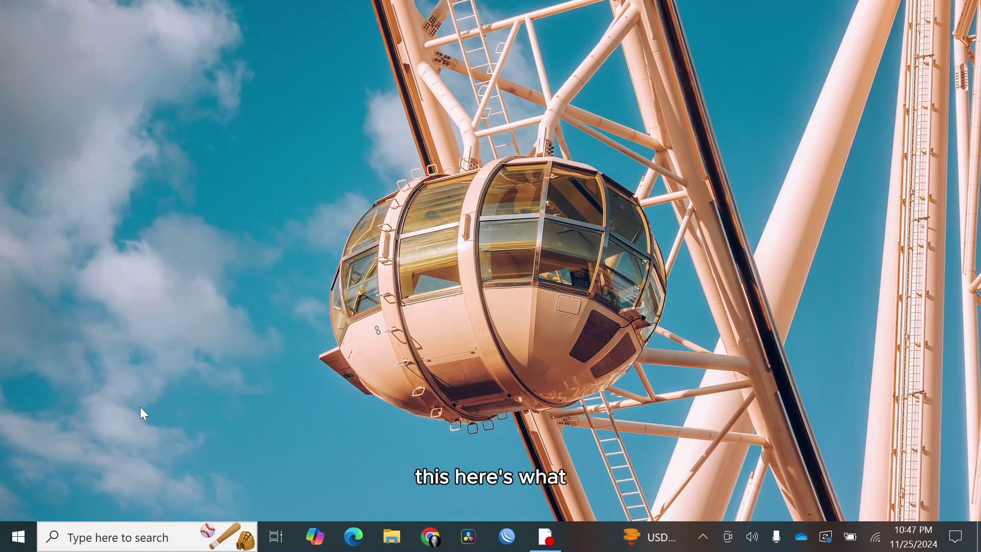
Go to Settings > Update & Security and run Check for updates
left_click(18, 537)
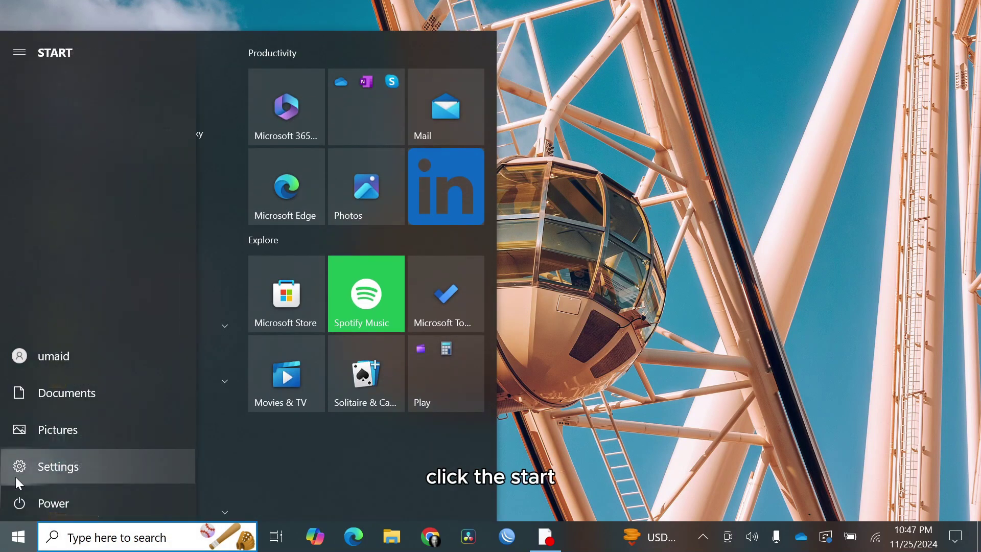
left_click(16, 478)
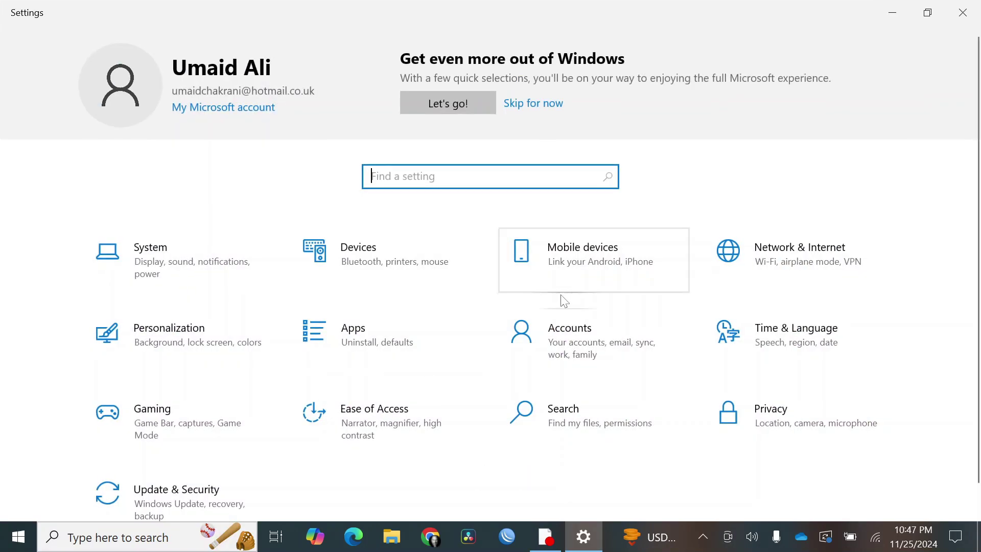
left_click(214, 512)
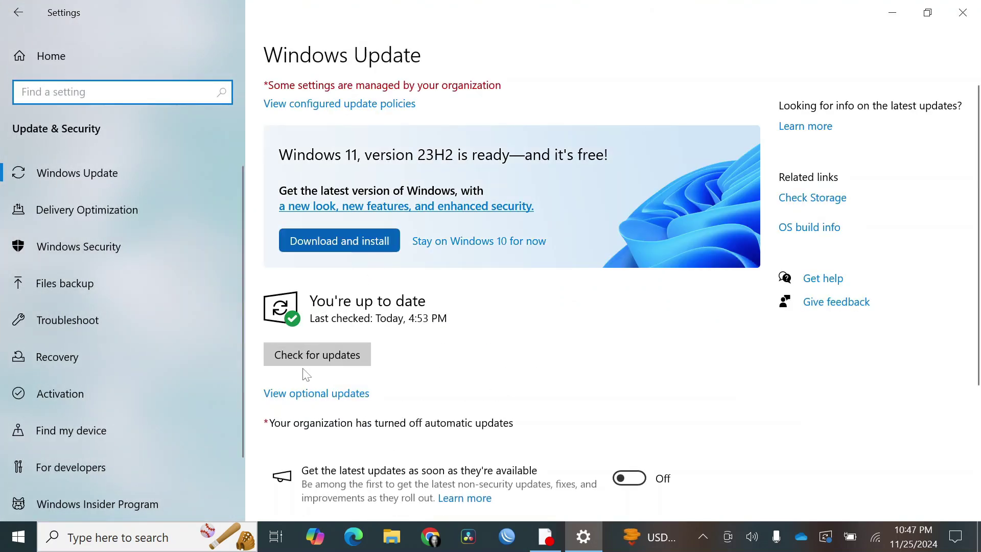
left_click(310, 360)
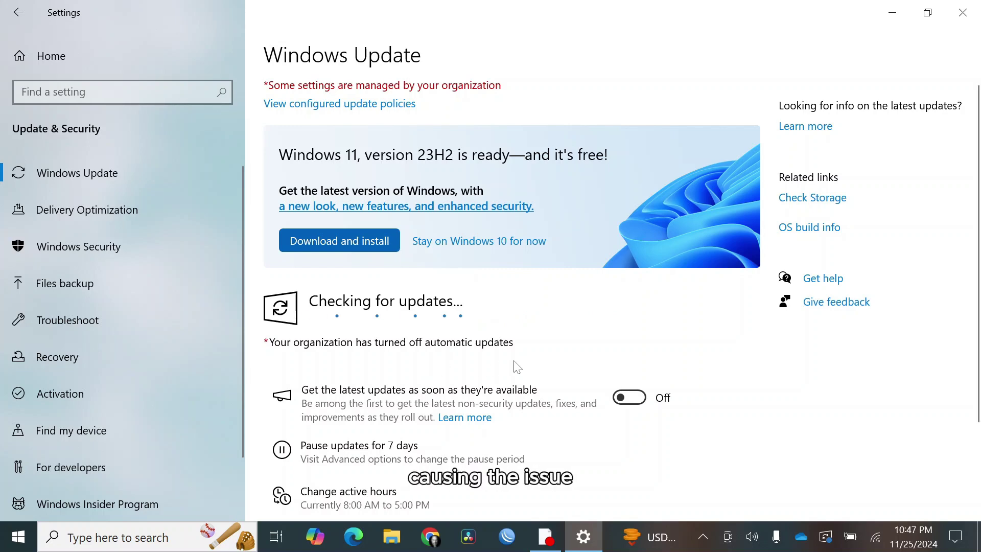
scroll(517, 365, "down", 2)
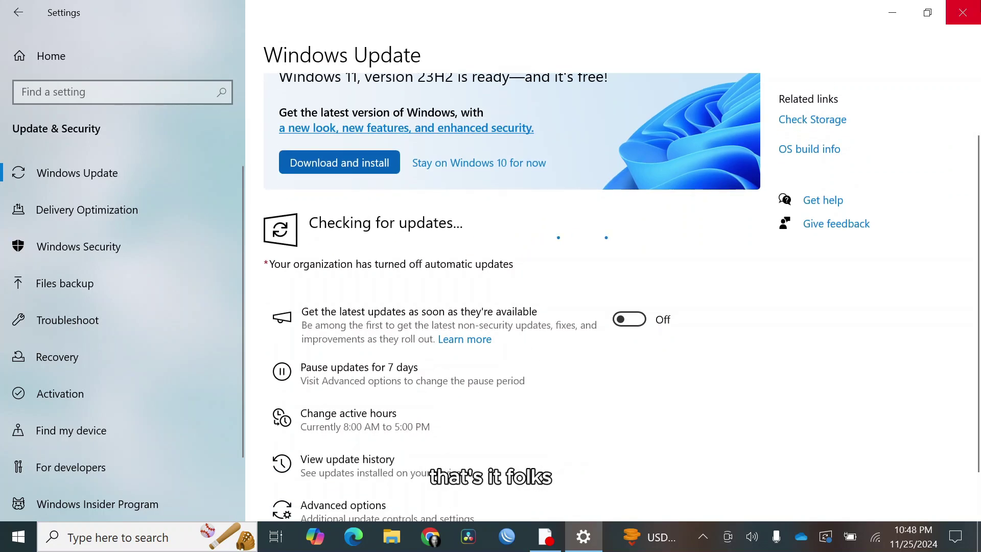
Close the Windows Settings window to return to the desktop
left_click(963, 12)
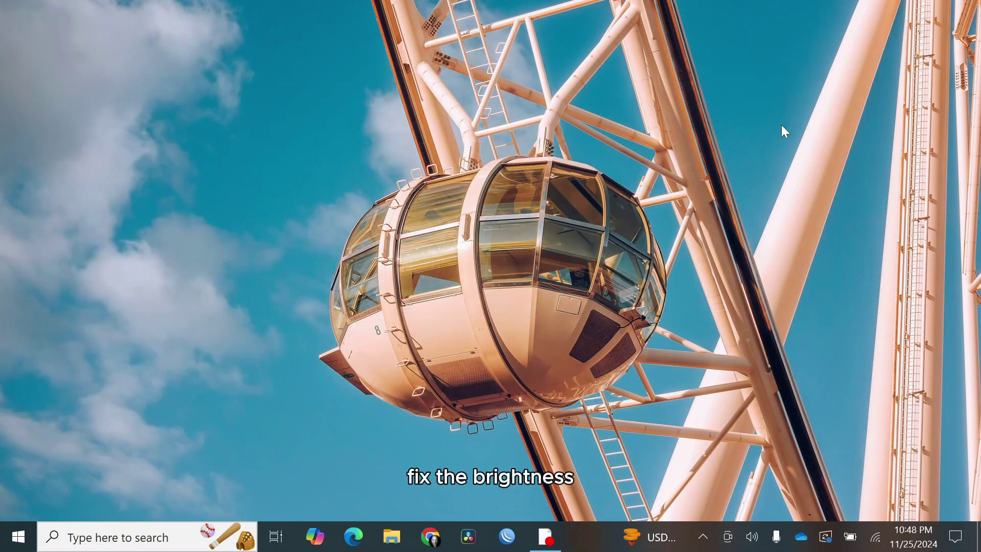